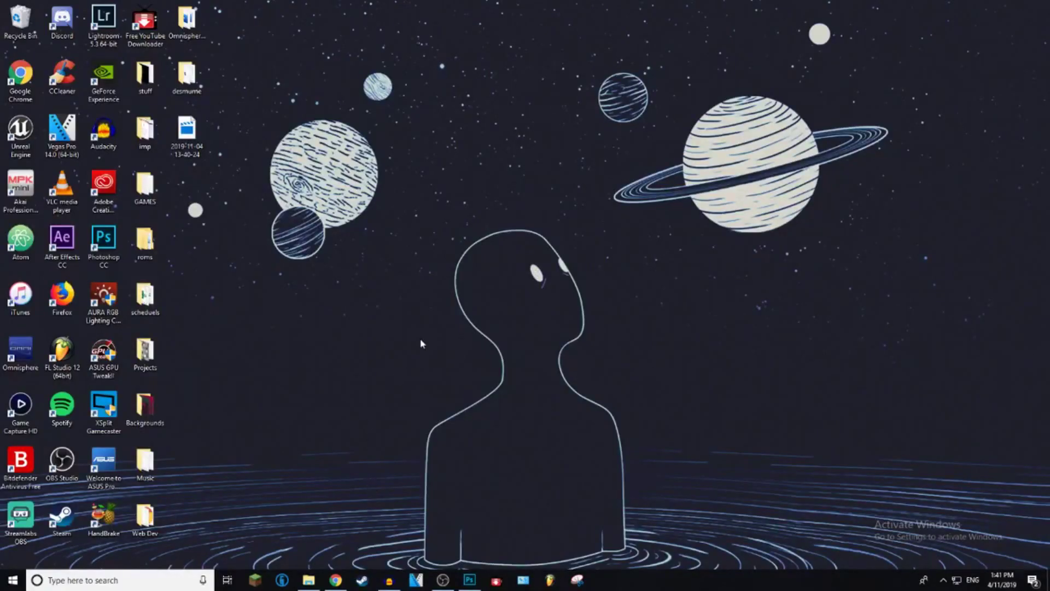
# Step: Launch Chrome from the taskbar to the DaFont homepage
pyautogui.click(336, 580)
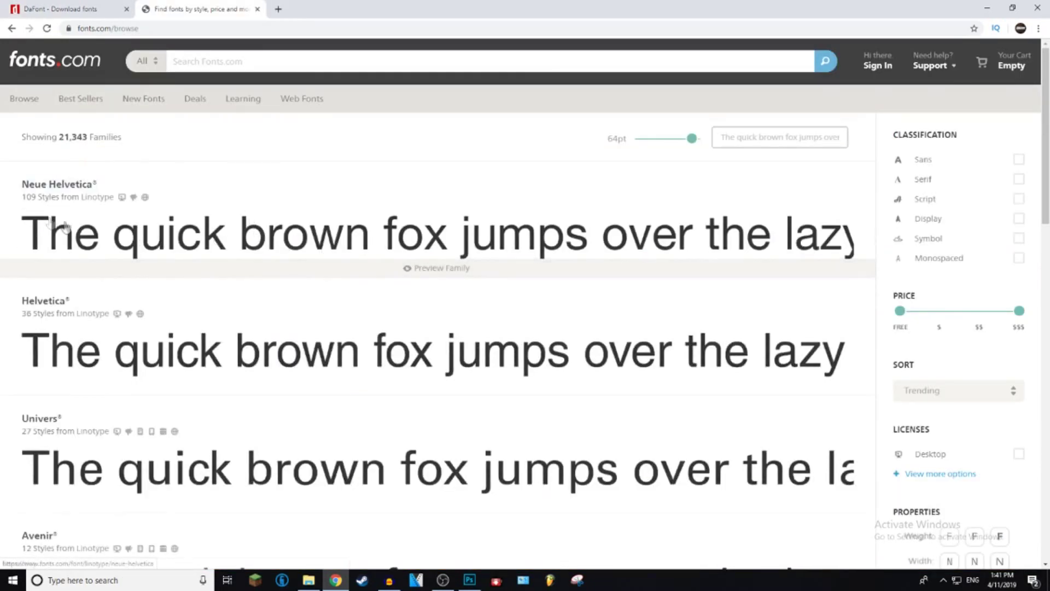
# Step: Scroll through the Fonts.com browse listing, then close that tab to return to DaFont
pyautogui.scroll(-2, 64, 226)
pyautogui.scroll(2, 65, 226)
pyautogui.scroll(-3, 129, 266)
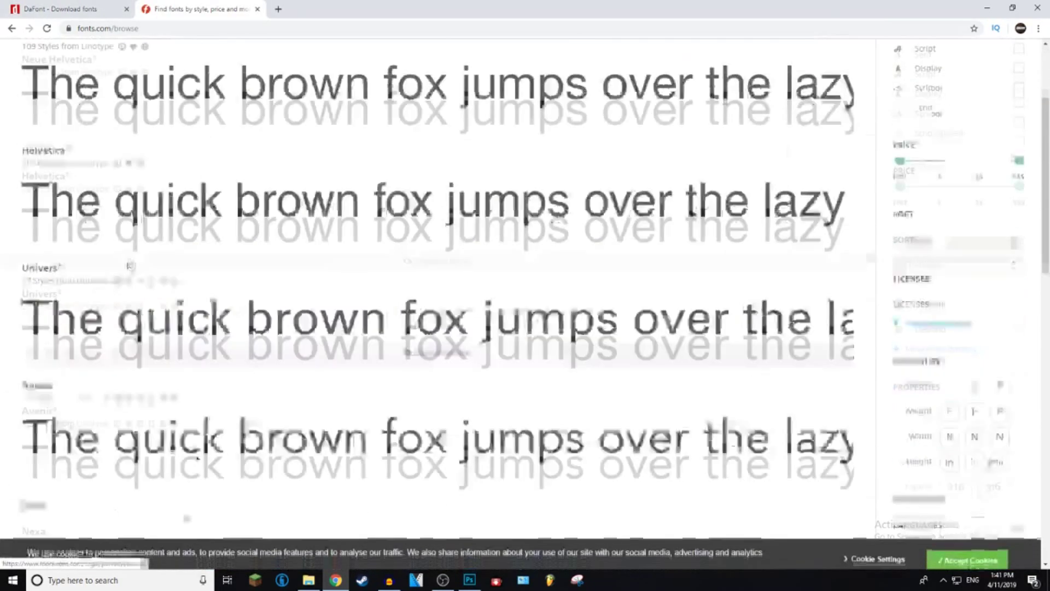
pyautogui.scroll(-10, 130, 266)
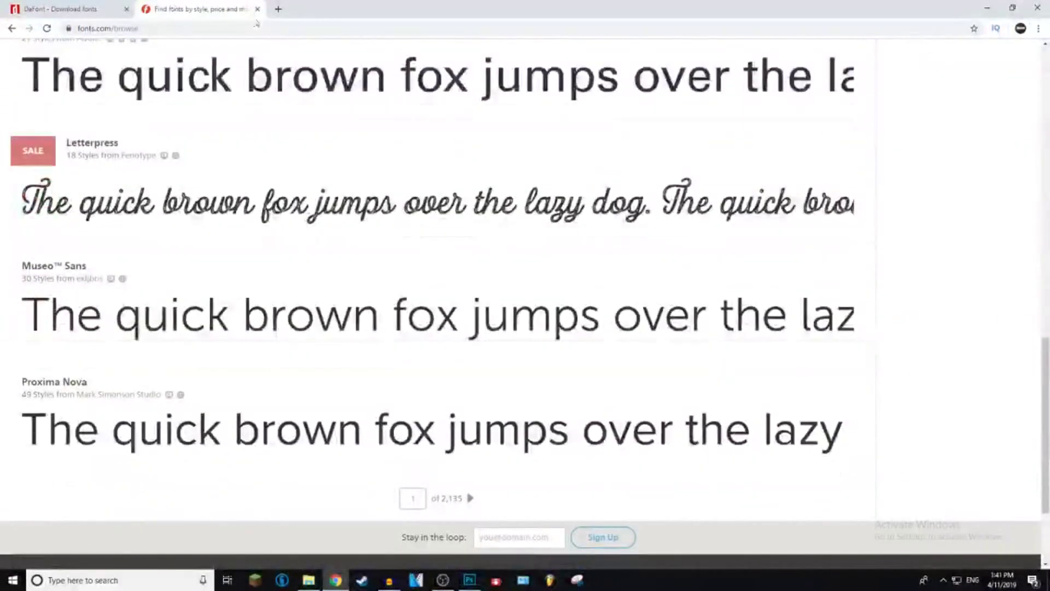
pyautogui.click(257, 9)
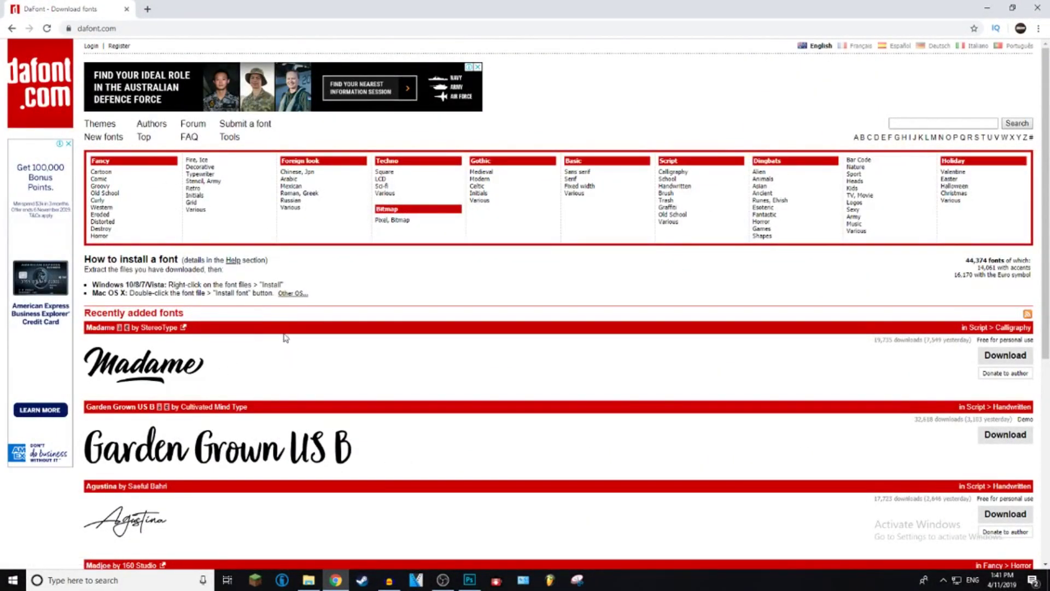
# Step: Open DaFont's Techno > Sci-fi category and scroll through its font list
pyautogui.scroll(-1, 288, 376)
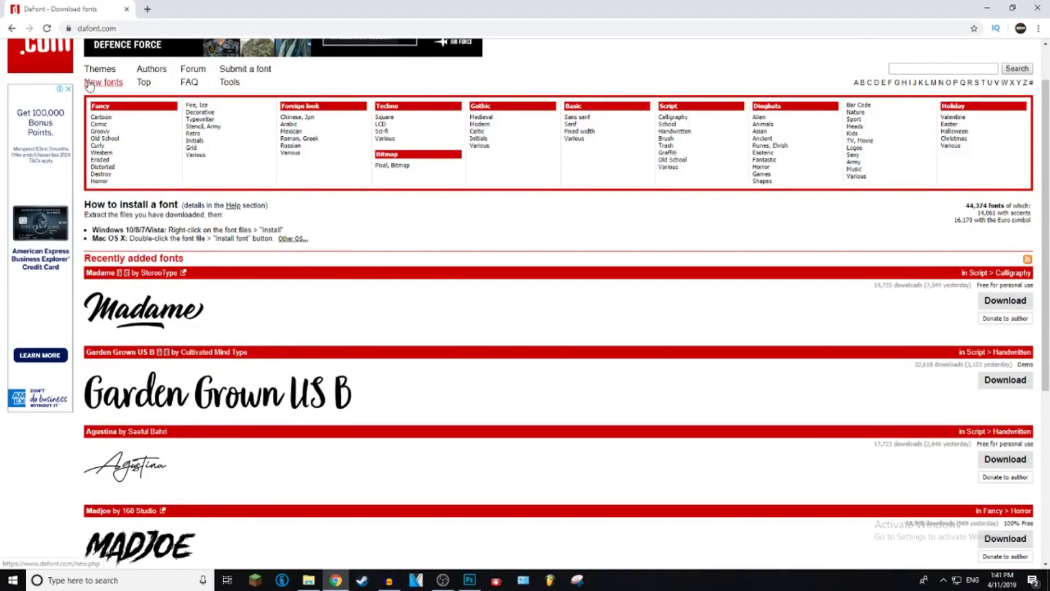
pyautogui.click(422, 134)
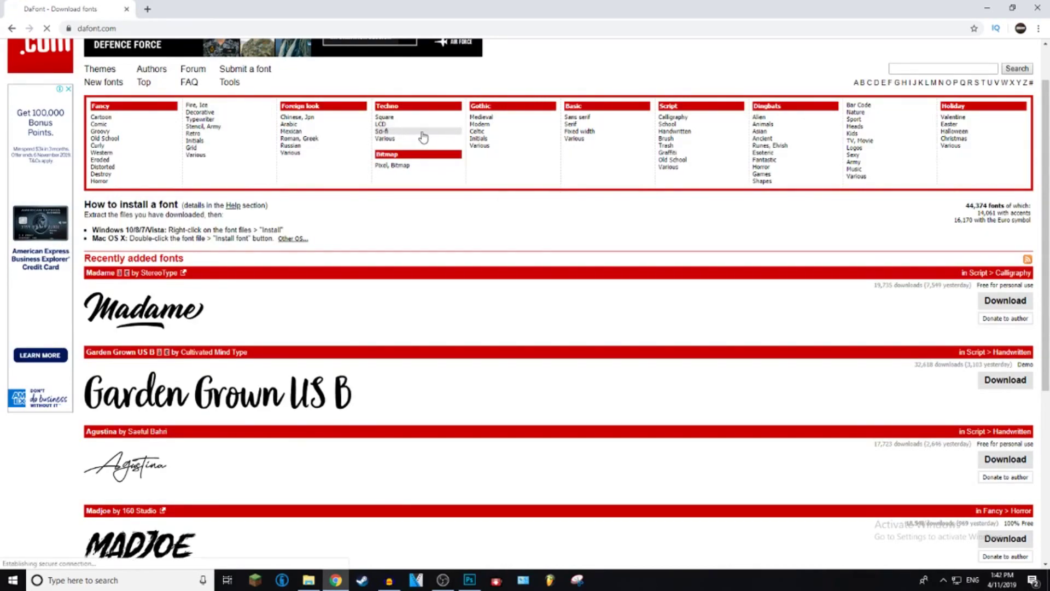
pyautogui.scroll(-6, 423, 134)
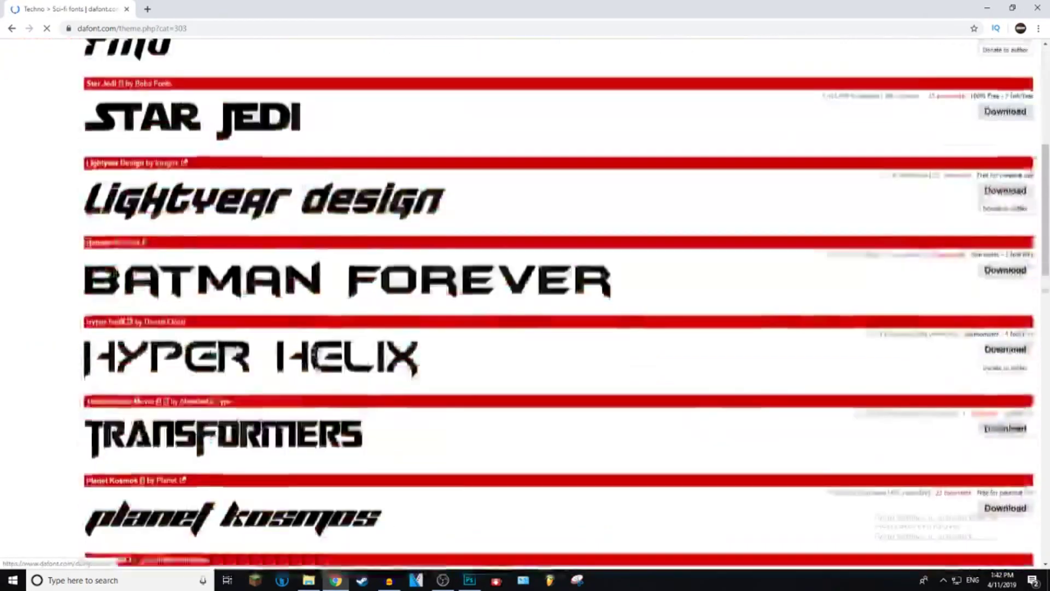
pyautogui.scroll(-20, 547, 306)
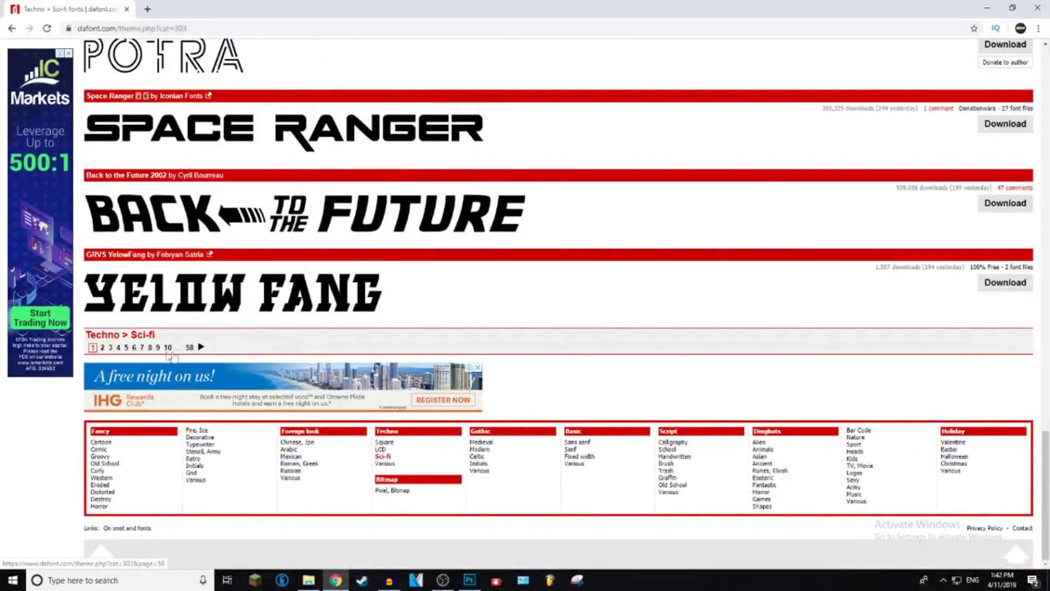
pyautogui.scroll(20, 164, 353)
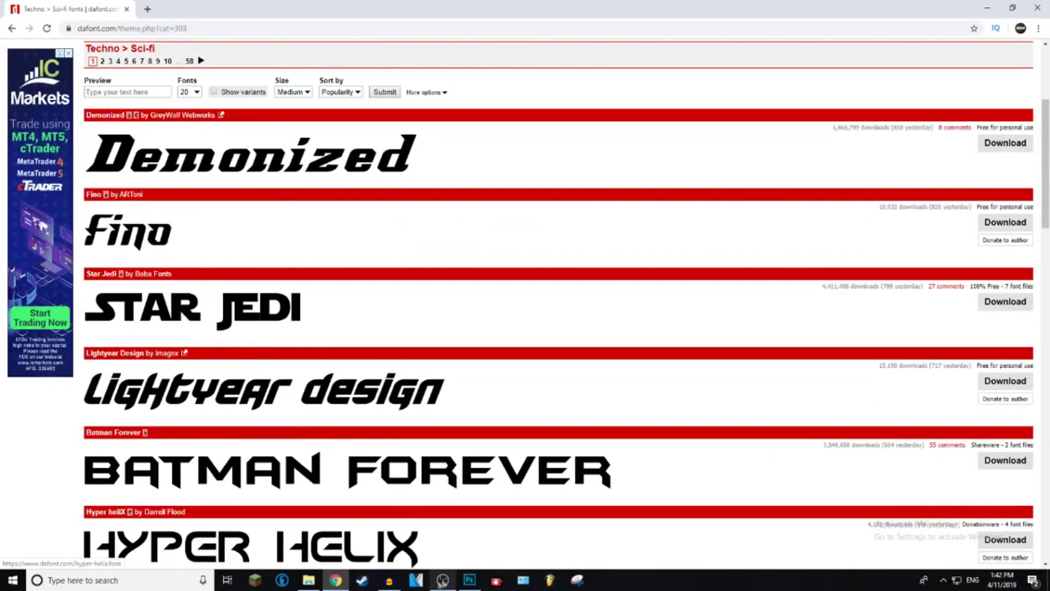
# Step: Check Photoshop's font list for Star Jedi, then download star_jedi.zip from DaFont's Sci-fi page
pyautogui.click(470, 580)
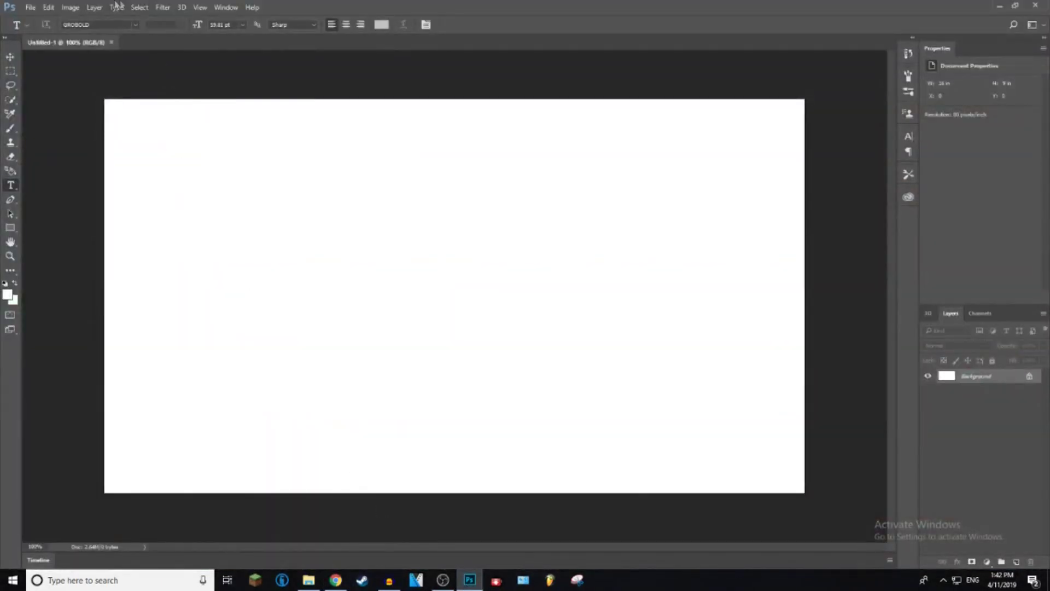
pyautogui.click(135, 25)
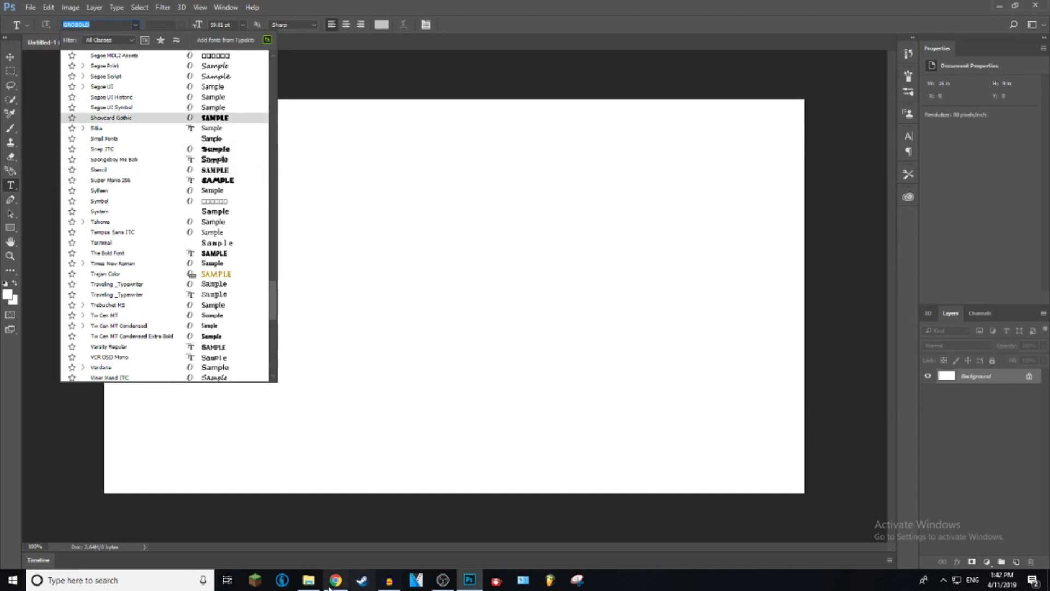
pyautogui.click(330, 584)
pyautogui.click(1006, 303)
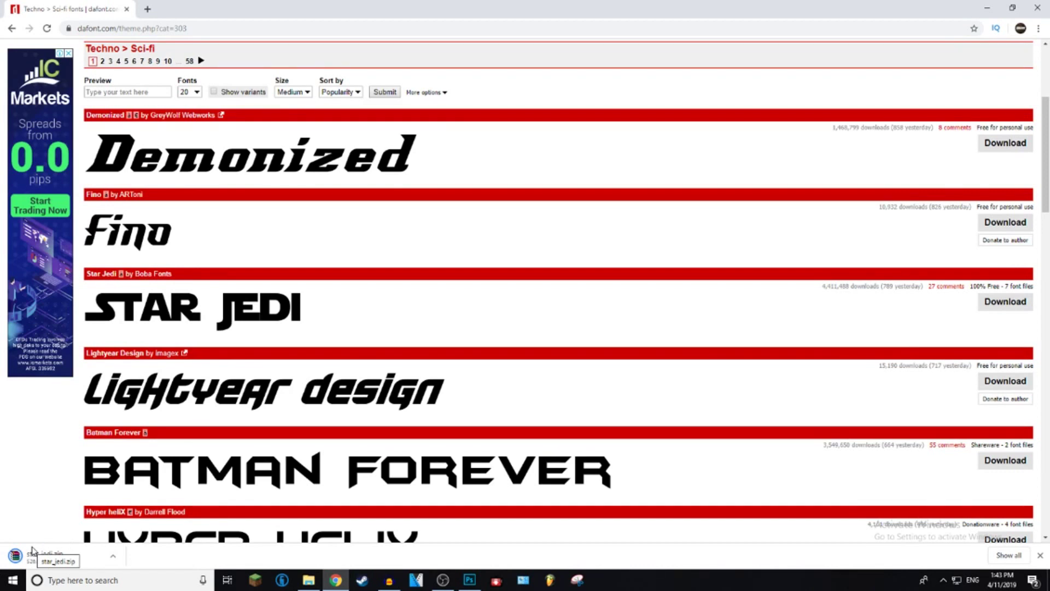
# Step: Open star_jedi.zip from Chrome's download bar
pyautogui.click(31, 550)
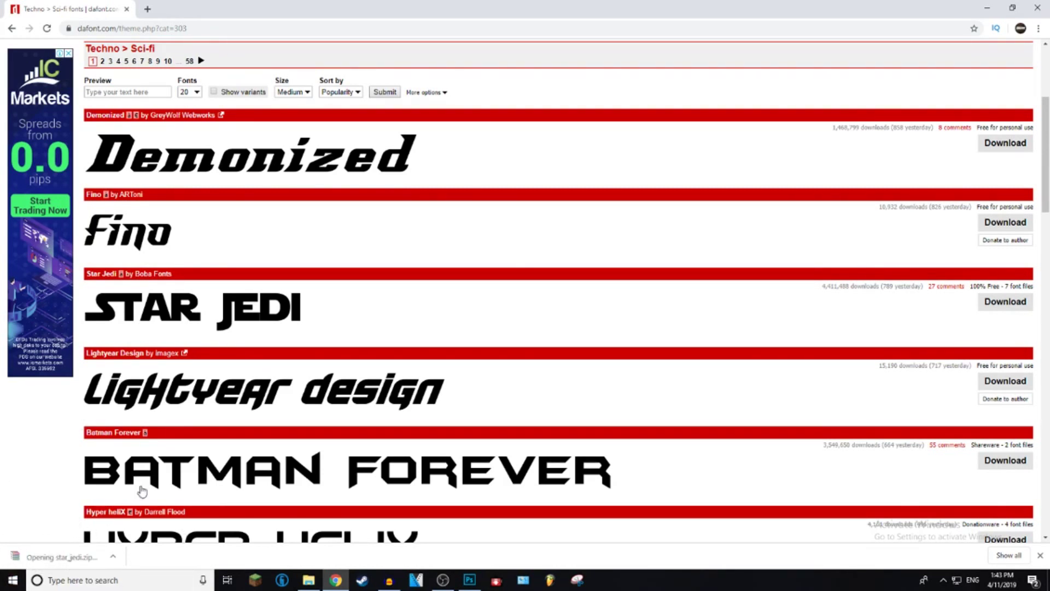
# Step: Extract the starjedi, starjout, stjedise and stjelogo folders to the Desktop and close WinRAR
pyautogui.click(987, 8)
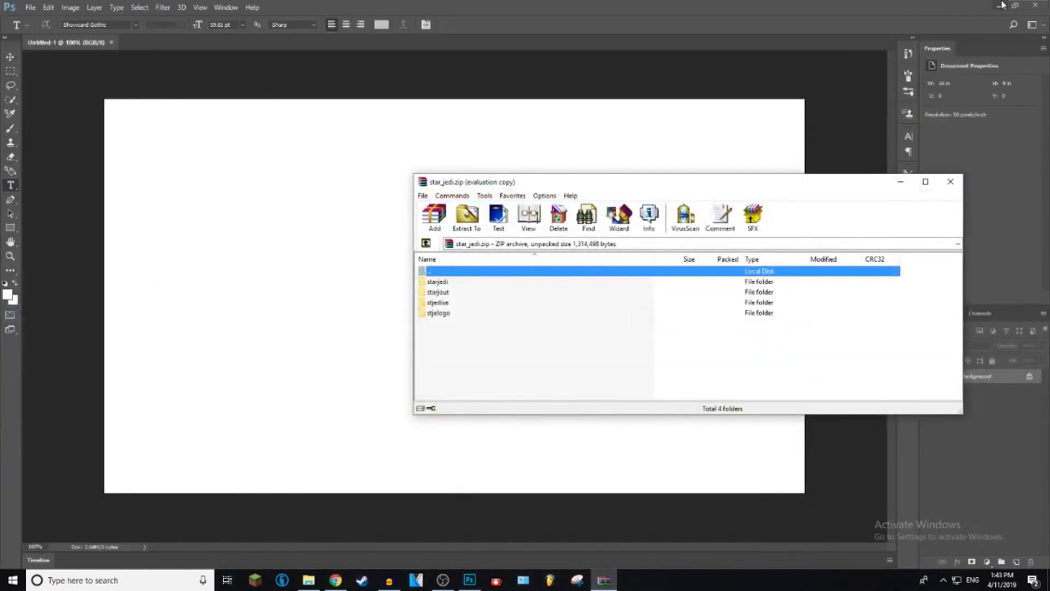
pyautogui.click(1002, 5)
pyautogui.moveTo(464, 350)
pyautogui.mouseDown()
pyautogui.moveTo(453, 279)
pyautogui.moveTo(465, 349)
pyautogui.mouseUp()
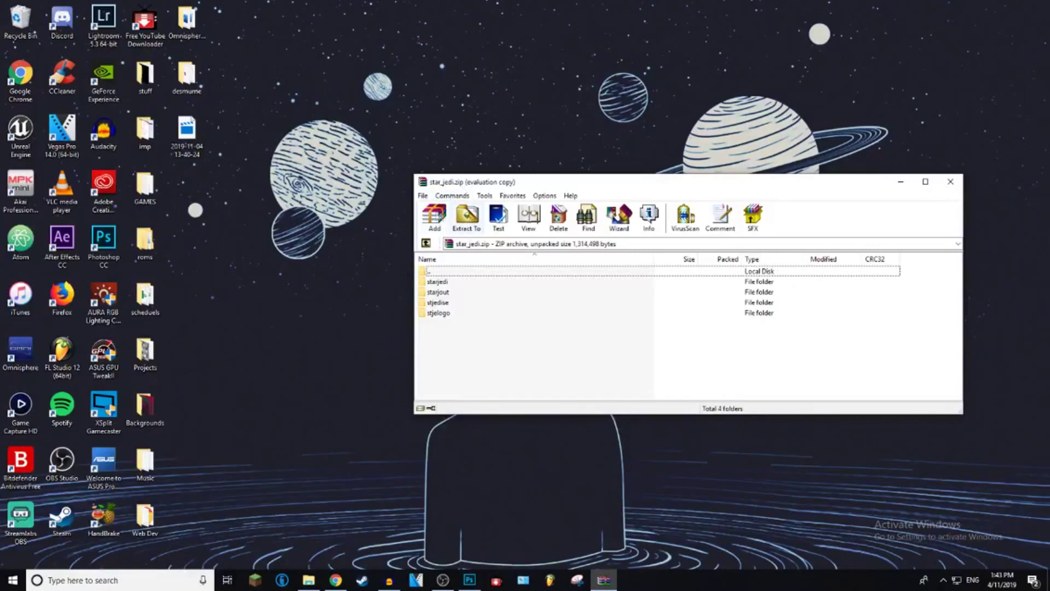
pyautogui.click(464, 220)
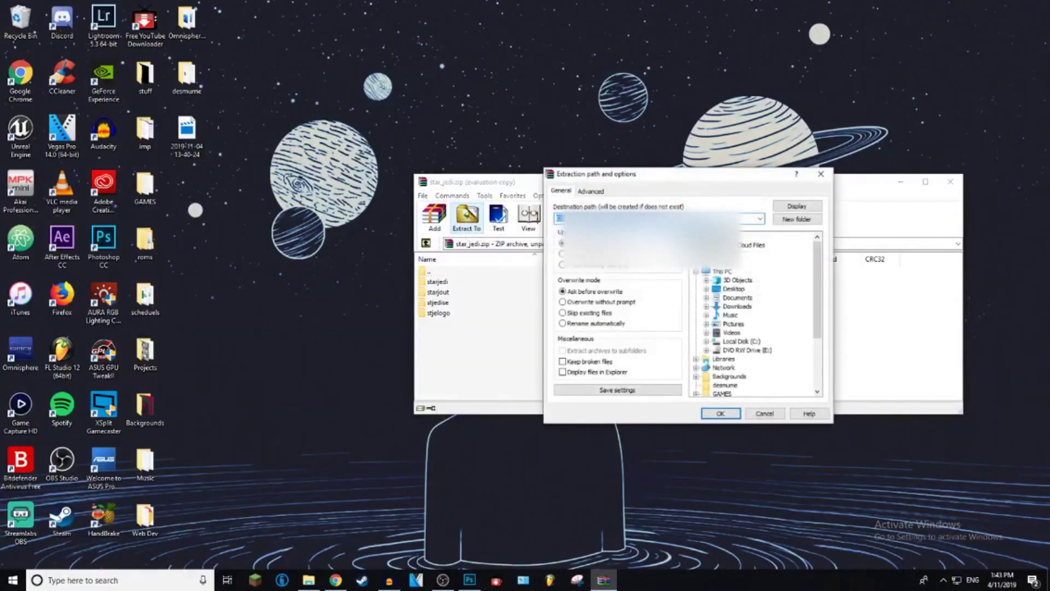
pyautogui.click(720, 413)
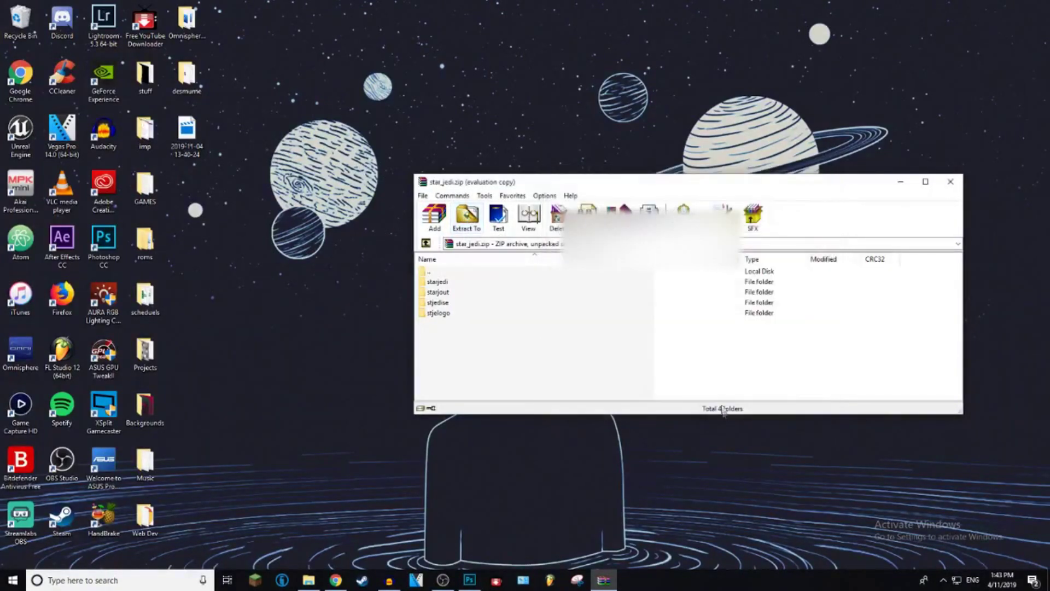
pyautogui.press('Escape')
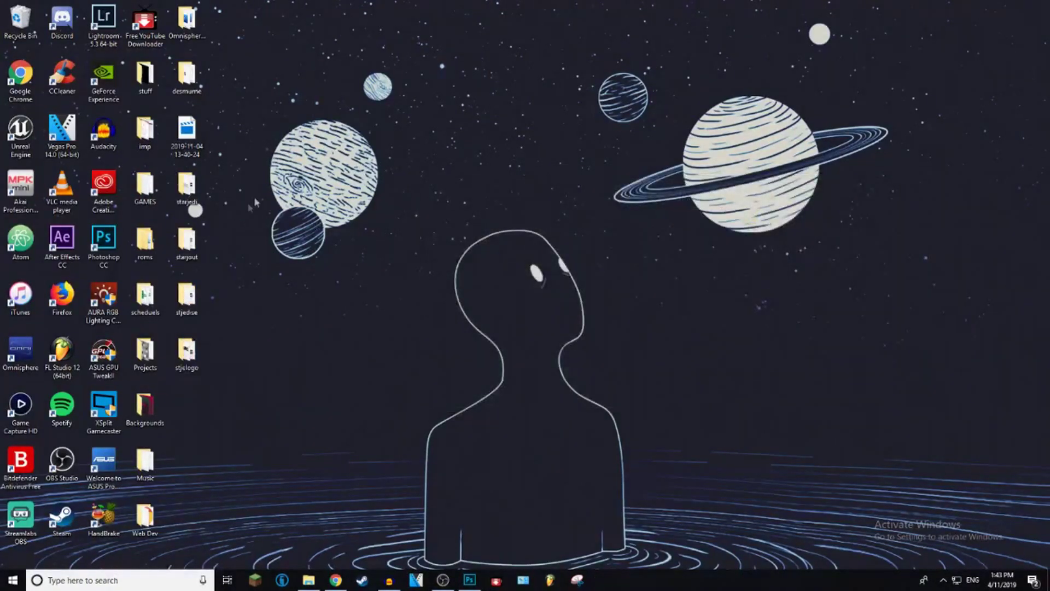
# Step: Open the extracted starjedi folder and install the Starjedi TrueType font via Font Viewer
pyautogui.doubleClick(193, 208)
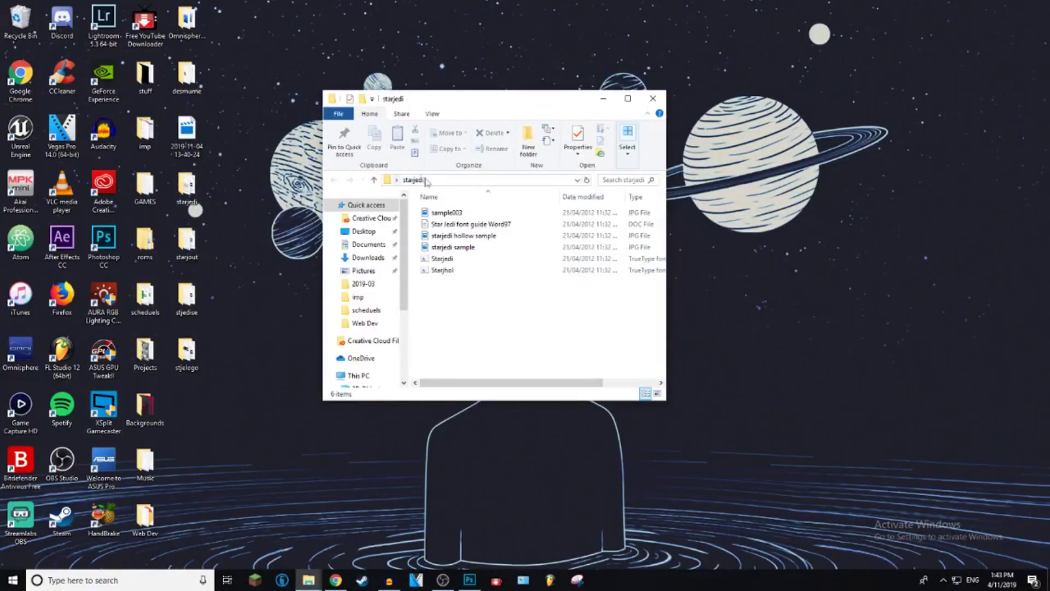
pyautogui.press('super+Up')
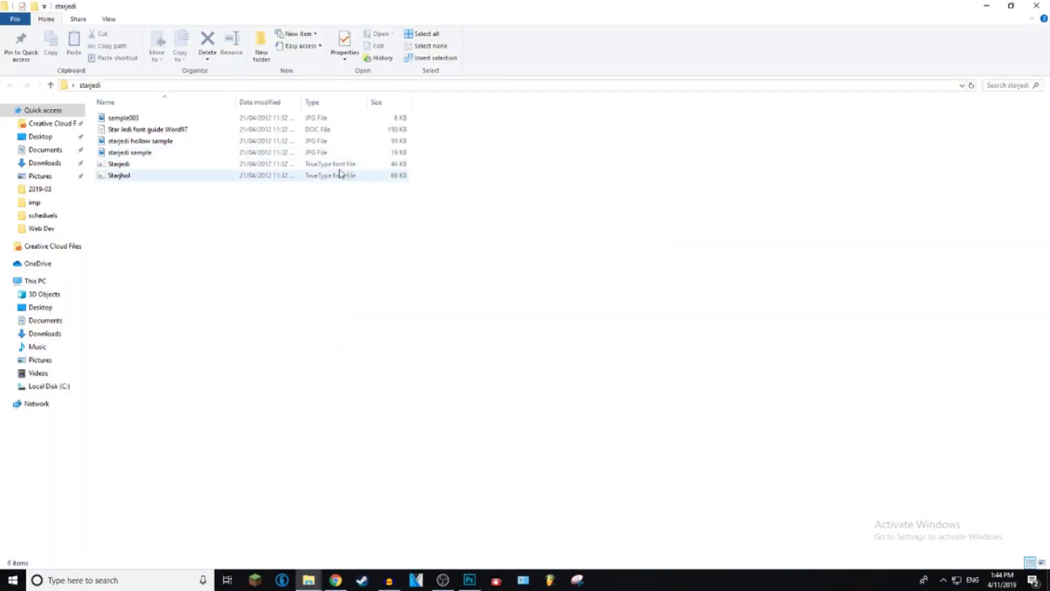
pyautogui.doubleClick(293, 167)
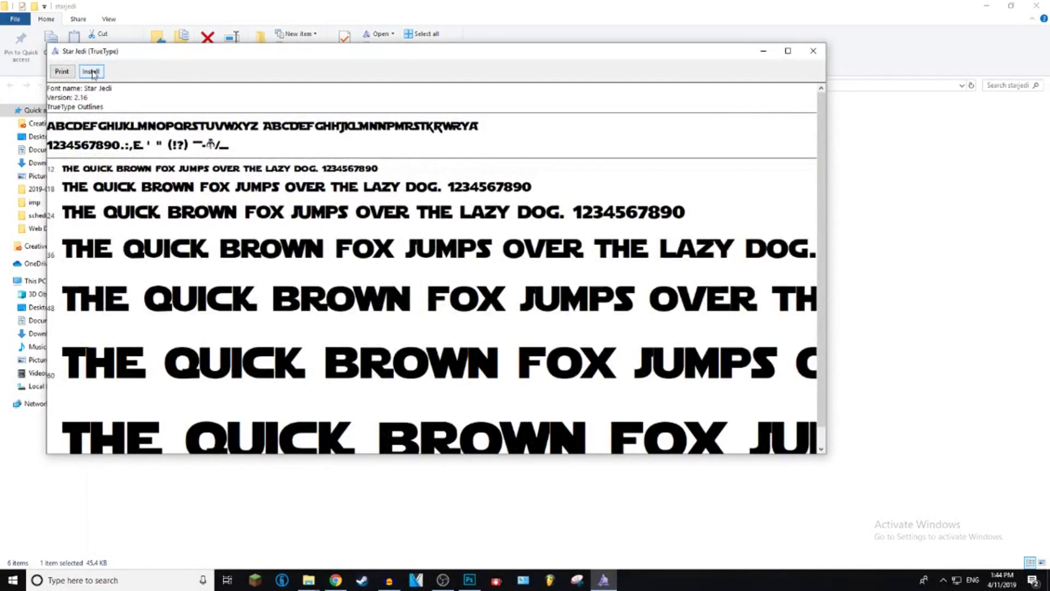
pyautogui.moveTo(478, 584)
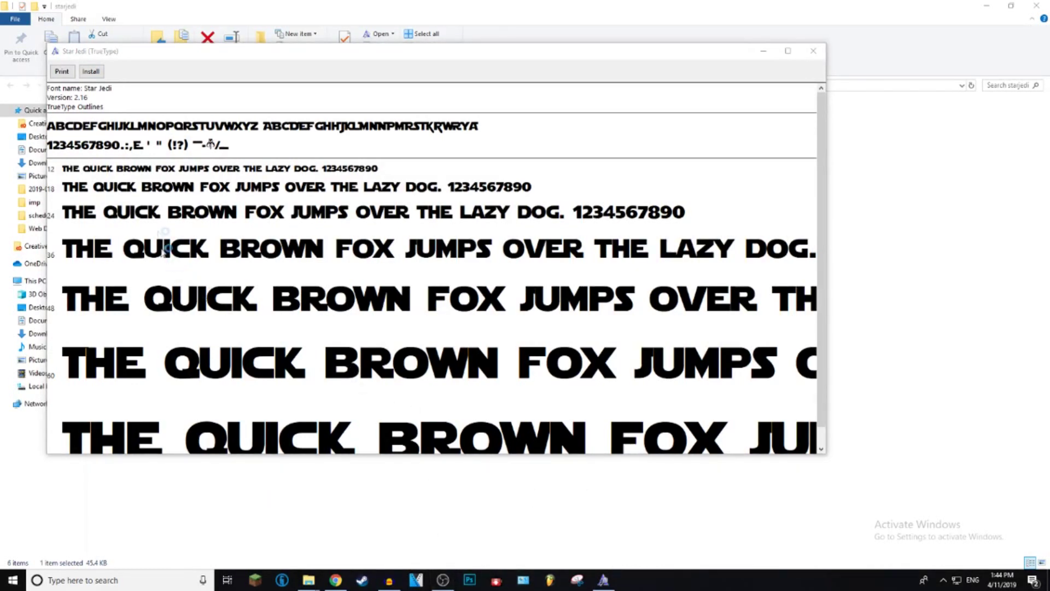
pyautogui.click(91, 71)
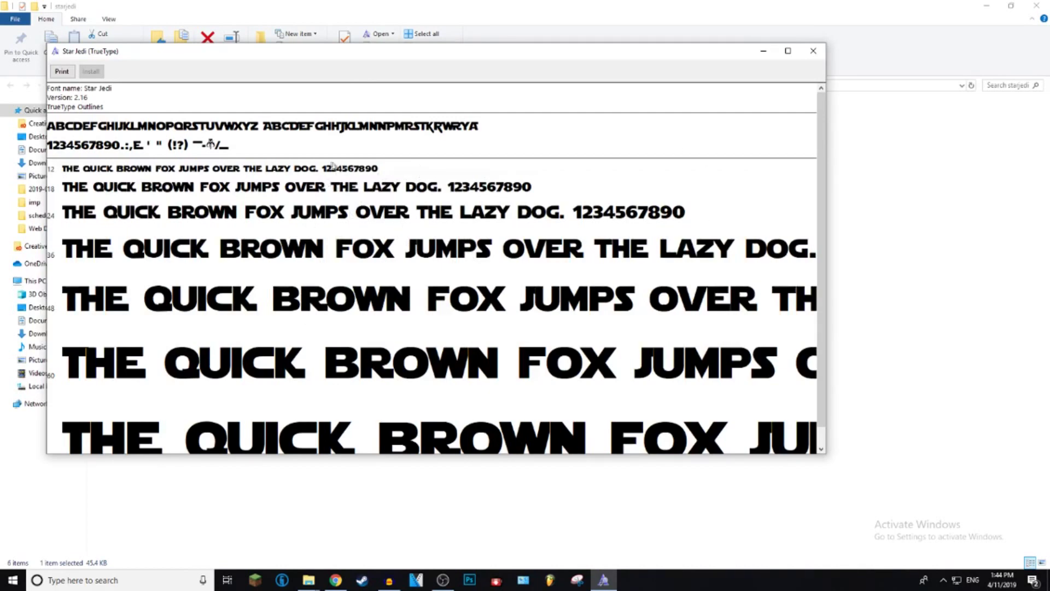
# Step: Install the Starjhol (Star Jedi Hollow) font, close the viewer and show the desktop
pyautogui.click(813, 50)
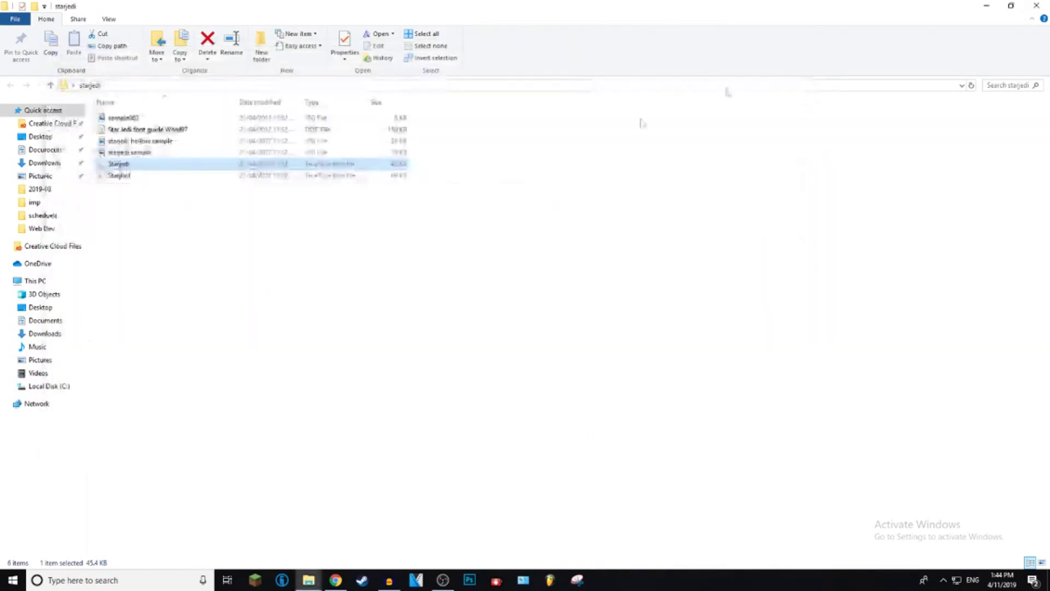
pyautogui.doubleClick(149, 176)
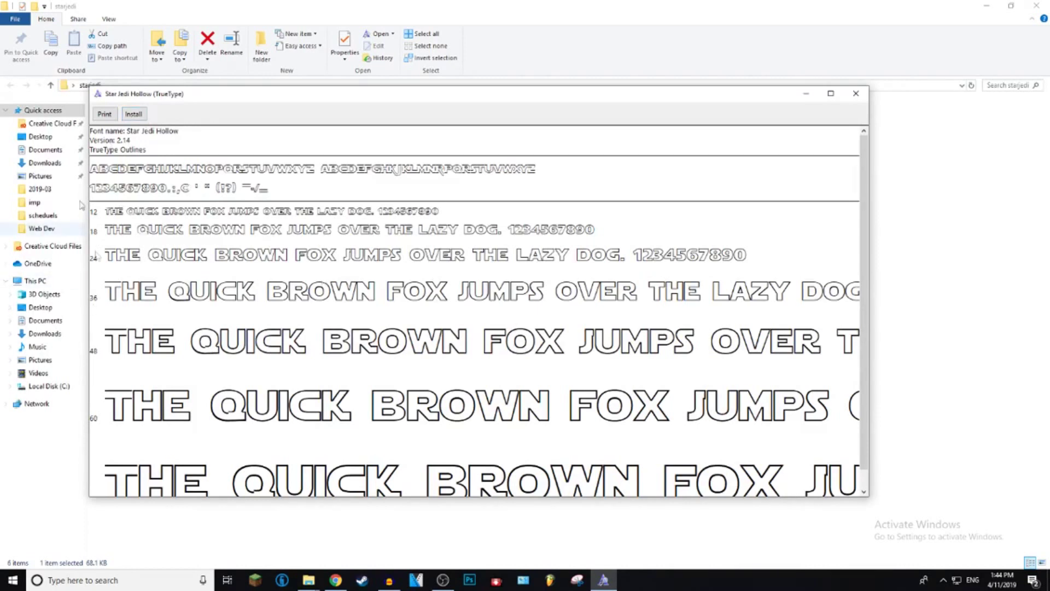
pyautogui.click(137, 113)
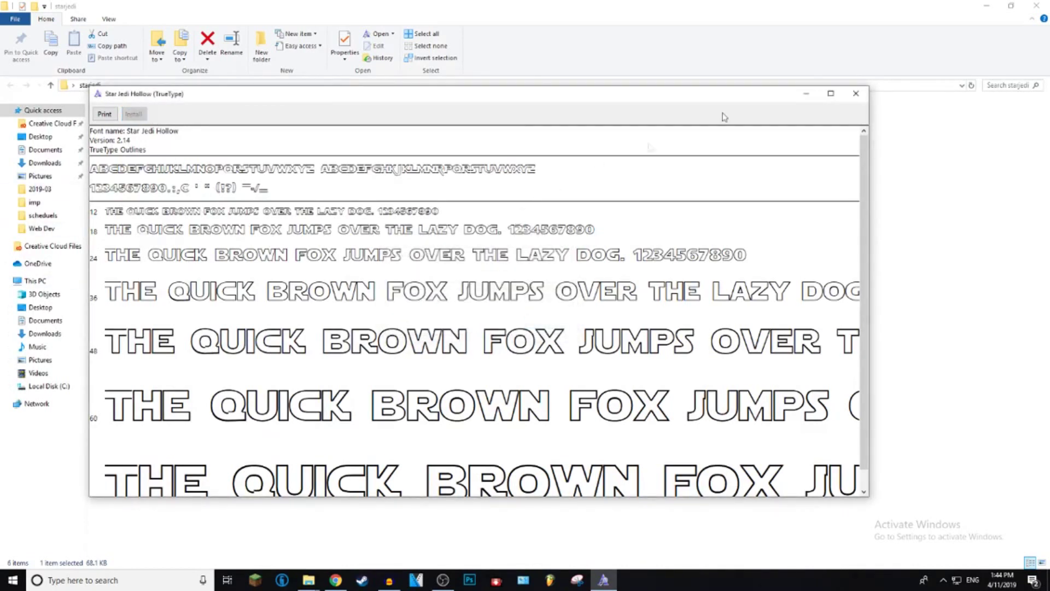
pyautogui.click(857, 93)
pyautogui.press('super+d')
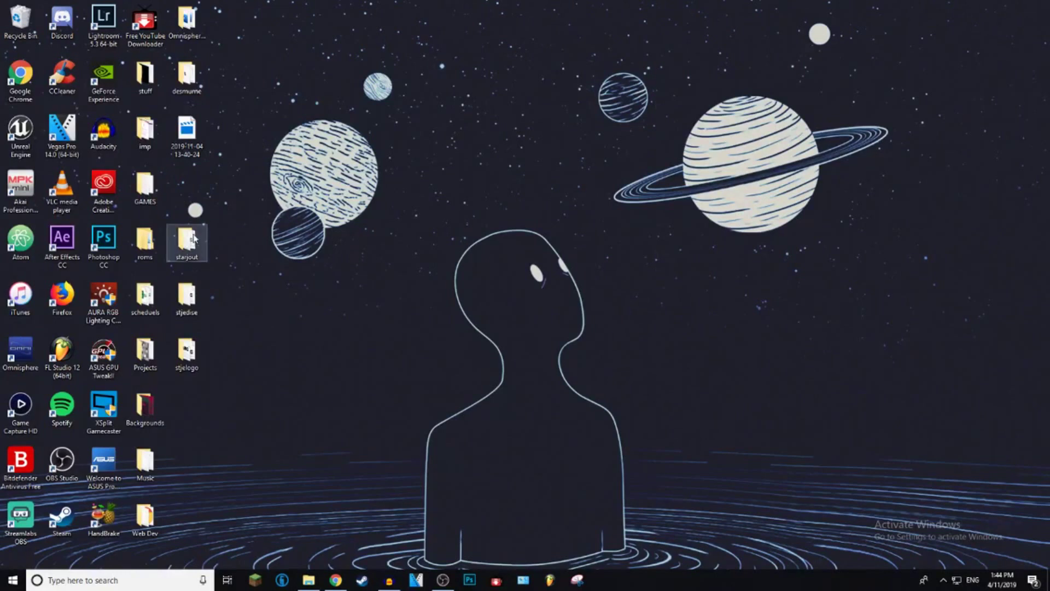
# Step: Delete the extracted font folders, then create a 1280×720 white document in Photoshop
pyautogui.press('Delete')
pyautogui.click(474, 280)
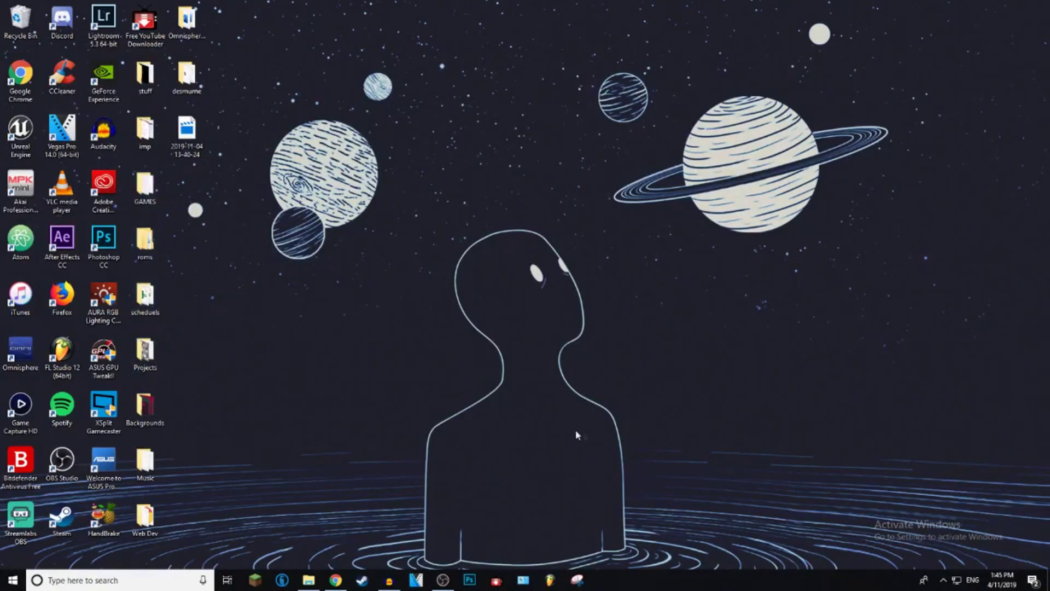
pyautogui.click(481, 584)
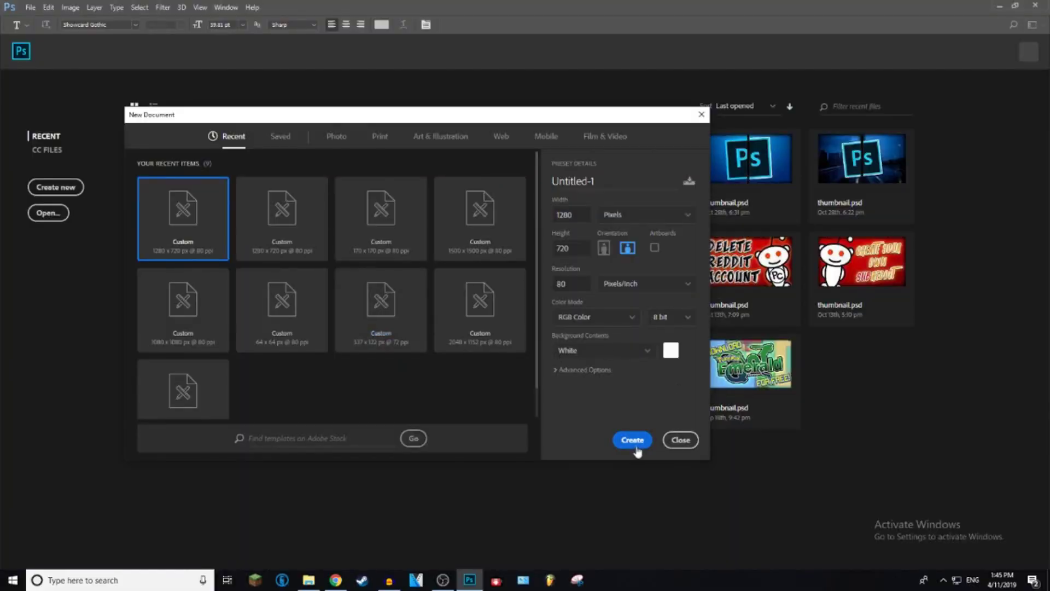
pyautogui.click(633, 447)
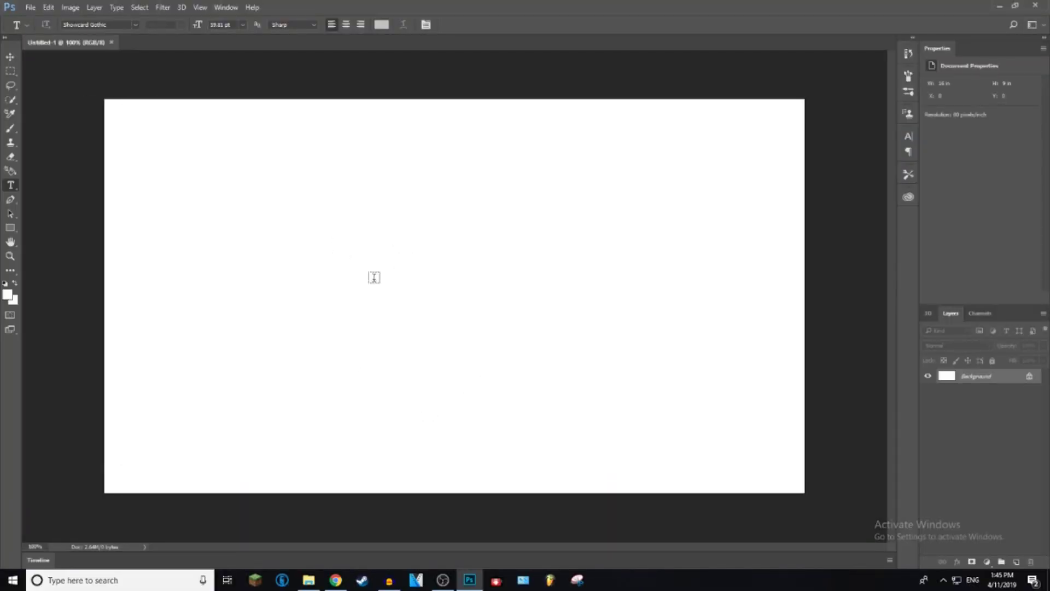
# Step: Type 'gysthctktnrhals' in Star Jedi near the canvas centre, reposition it, and select its right part
pyautogui.click(374, 279)
pyautogui.click(135, 25)
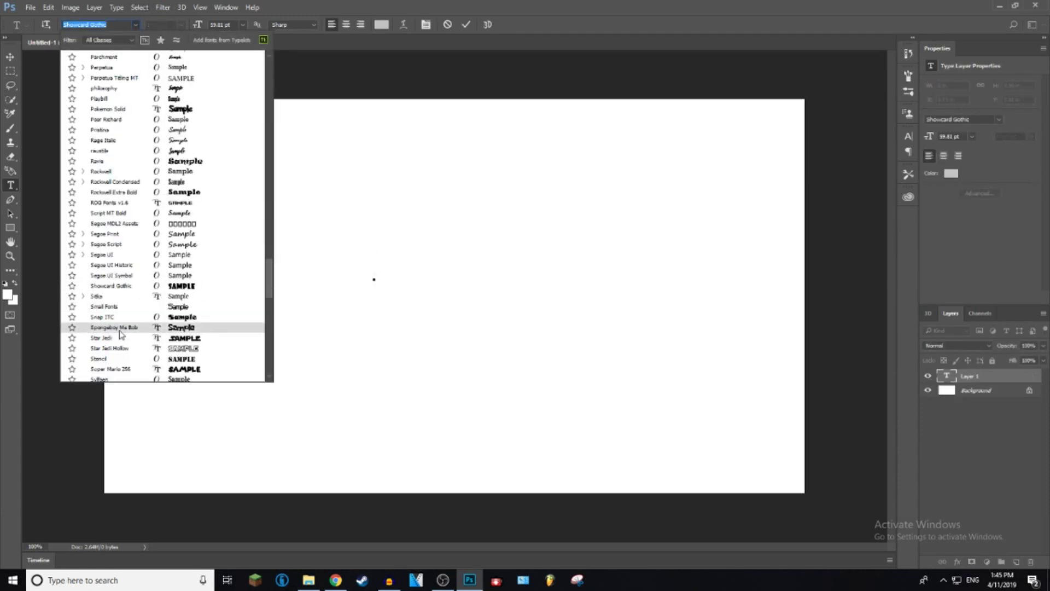
pyautogui.scroll(-3, 123, 333)
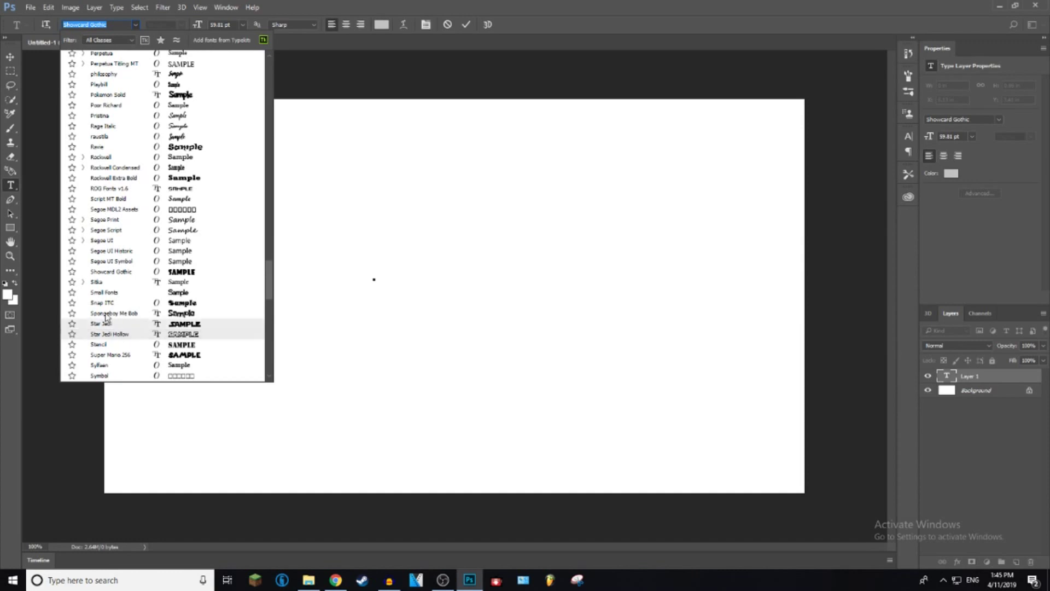
pyautogui.click(110, 324)
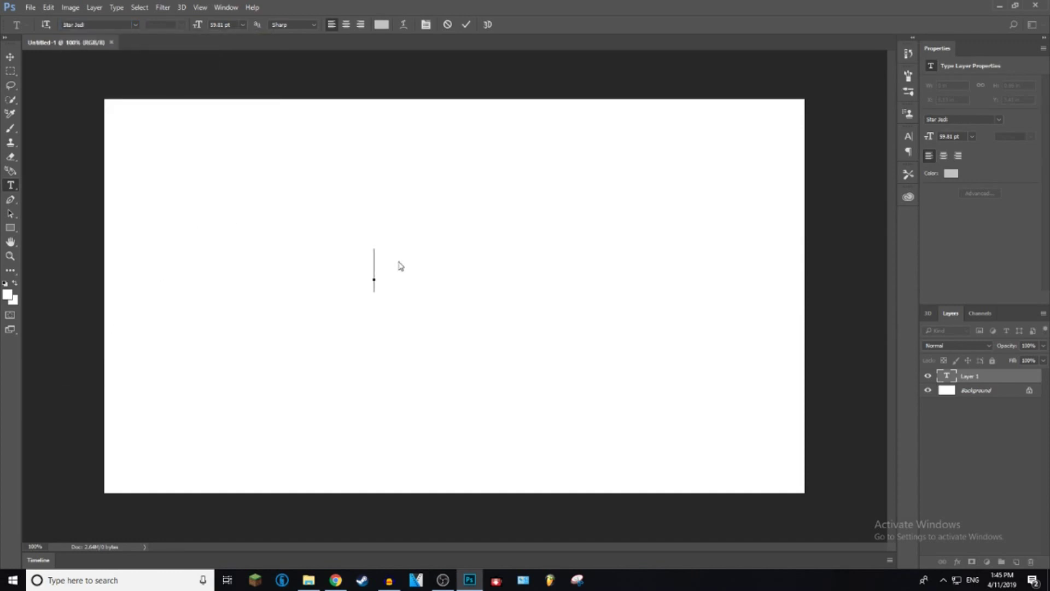
pyautogui.write('gysthc')
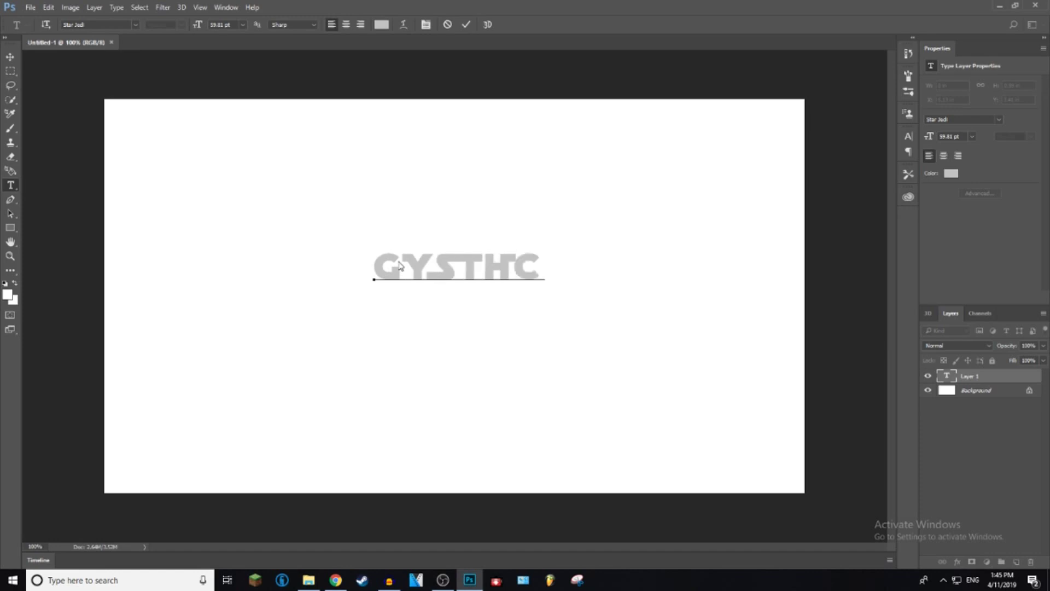
pyautogui.write('tktnrhals')
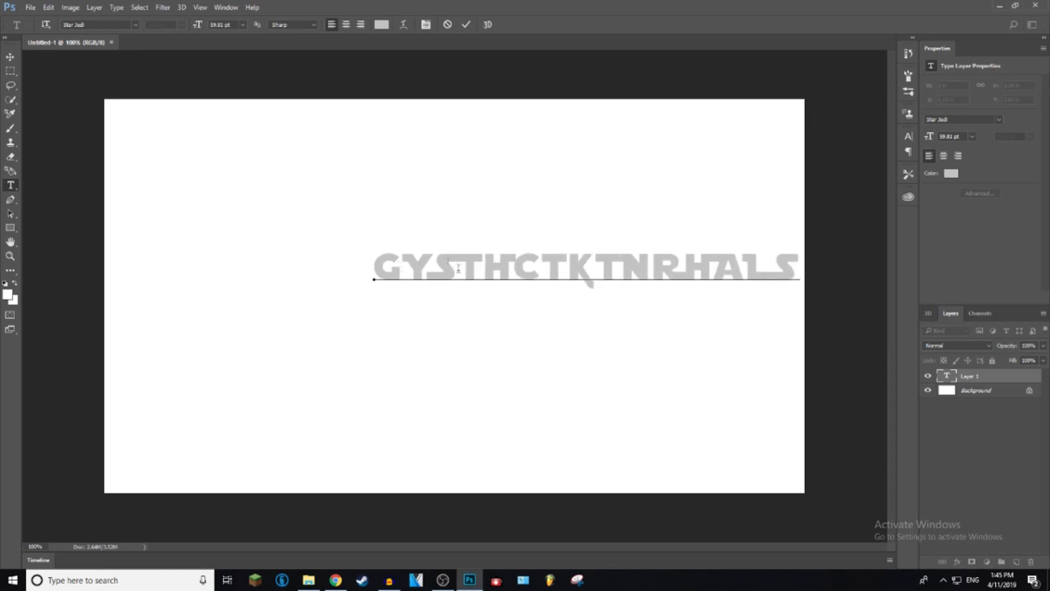
pyautogui.moveTo(510, 304); pyautogui.dragTo(402, 324)
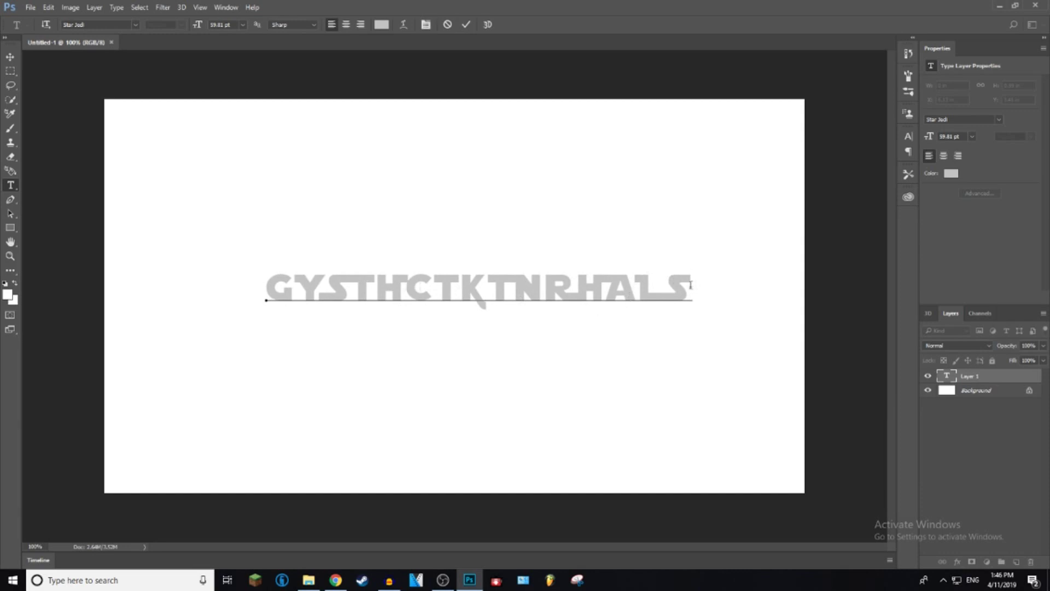
pyautogui.moveTo(691, 285); pyautogui.dragTo(516, 285)
# Step: Commit the Star Jedi text and paste the copied Stroke, Color Overlay and Drop Shadow style onto its layer
pyautogui.click(338, 322)
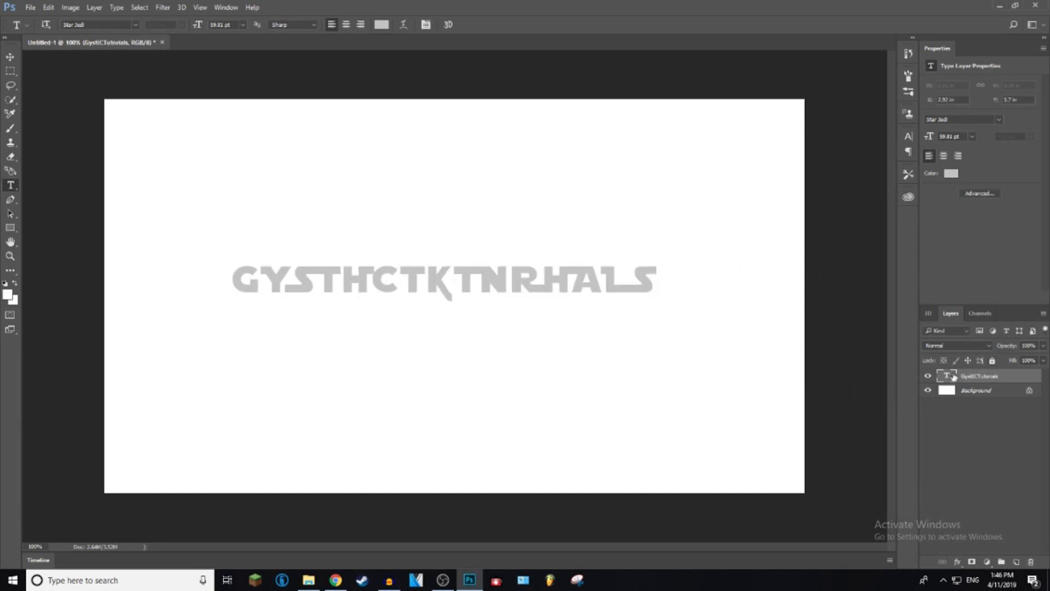
pyautogui.rightClick(954, 377)
pyautogui.press('Escape')
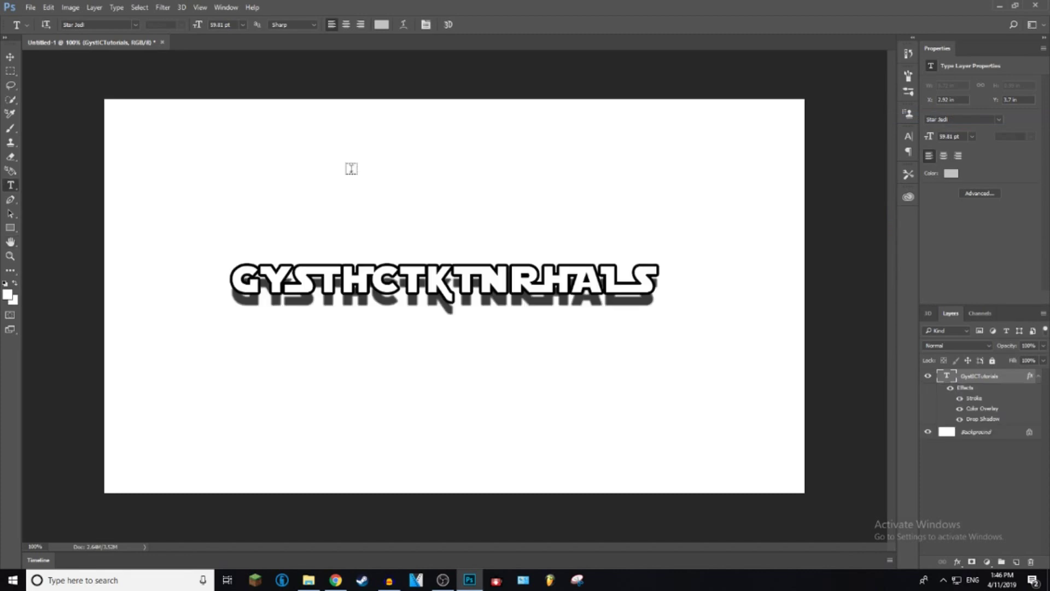